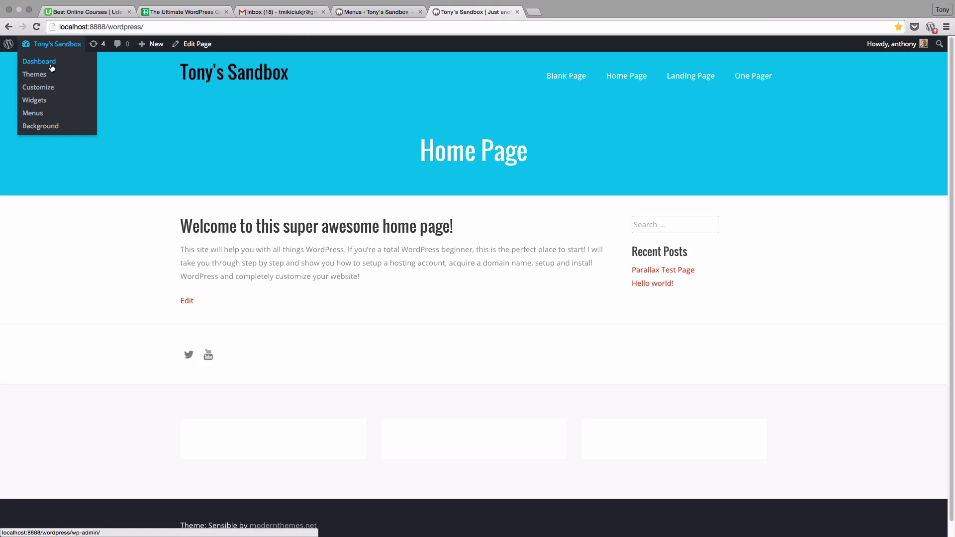
# Step: Create a new menu named 'new primary menu' from the Menus editor
pyautogui.click(33, 113)
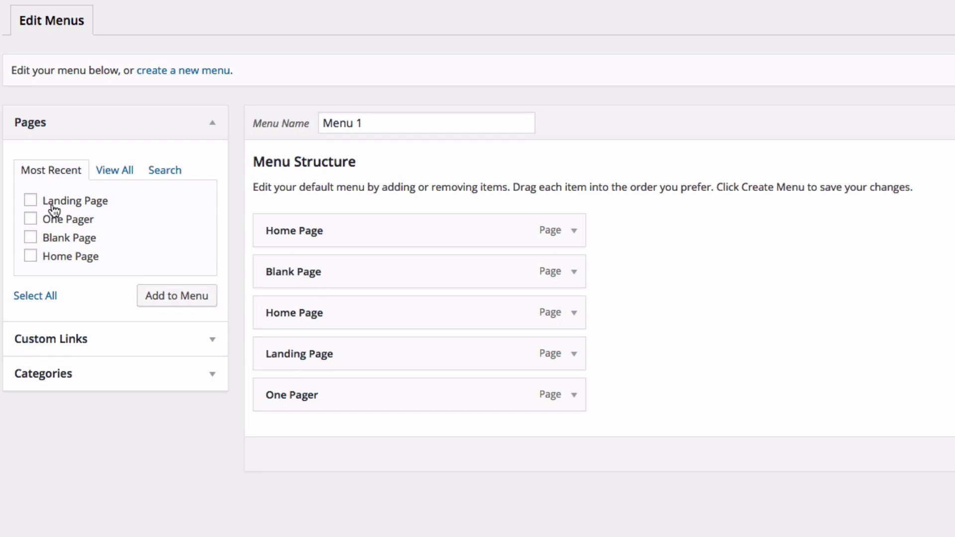
pyautogui.click(190, 70)
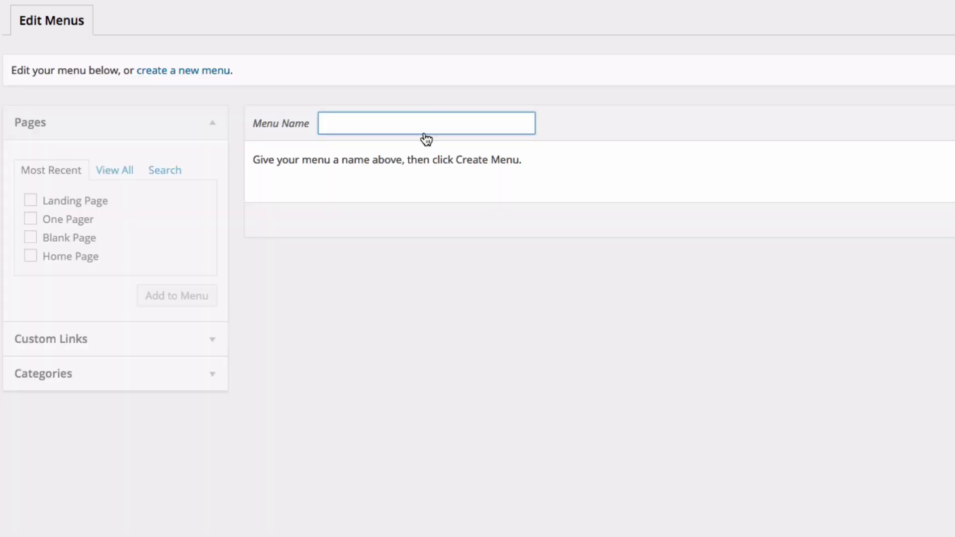
pyautogui.write('new primary menu')
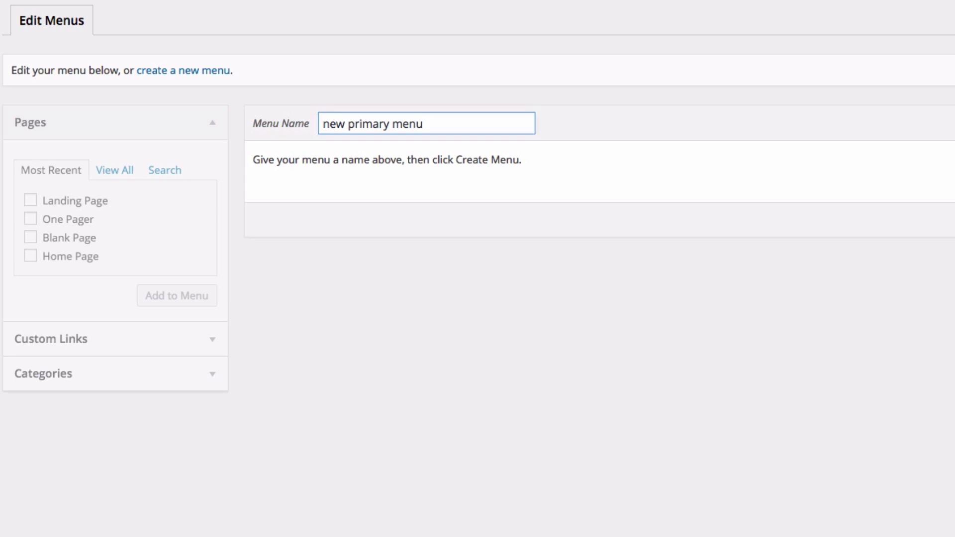
pyautogui.press('Return')
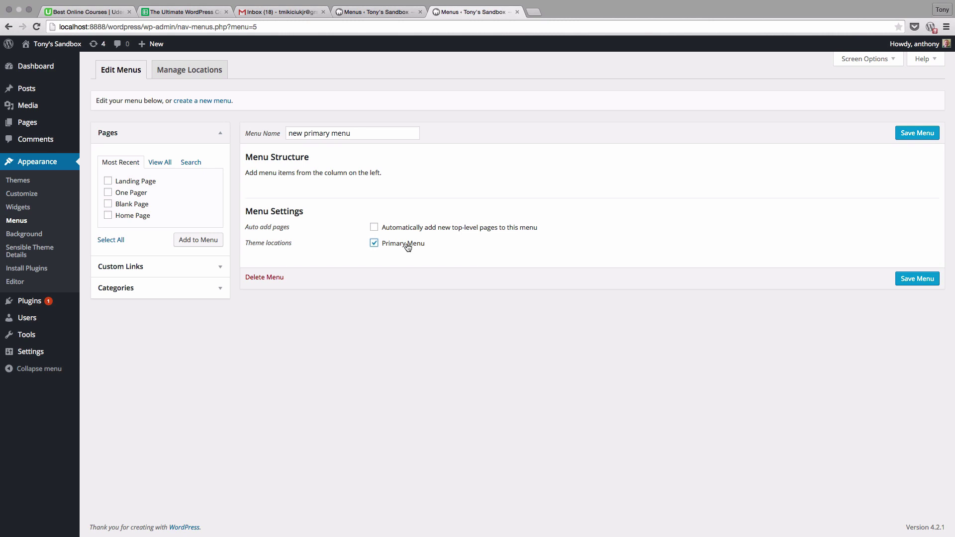
# Step: Save the menu and add the Home Page, Blank Page and Landing Page items to it
pyautogui.click(917, 133)
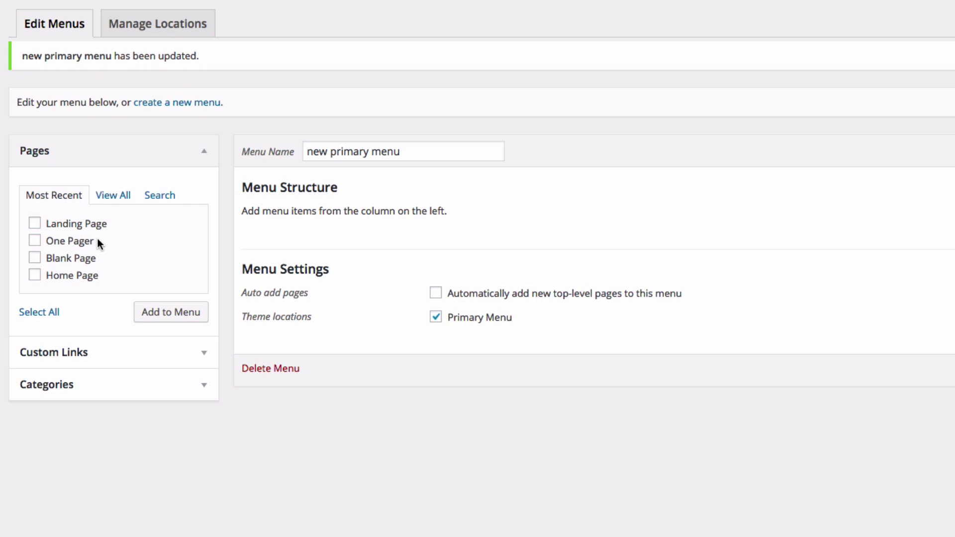
pyautogui.click(73, 281)
pyautogui.click(69, 259)
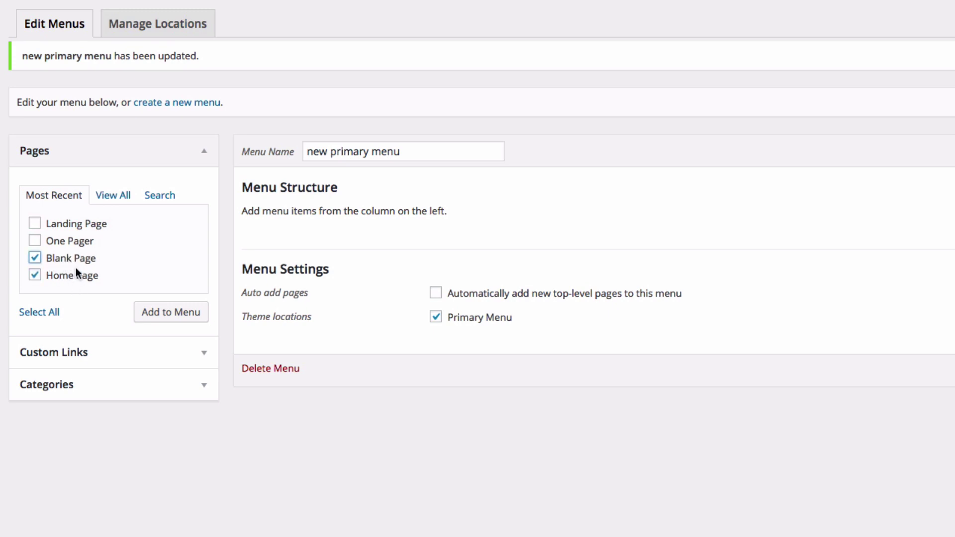
pyautogui.click(74, 224)
pyautogui.click(177, 317)
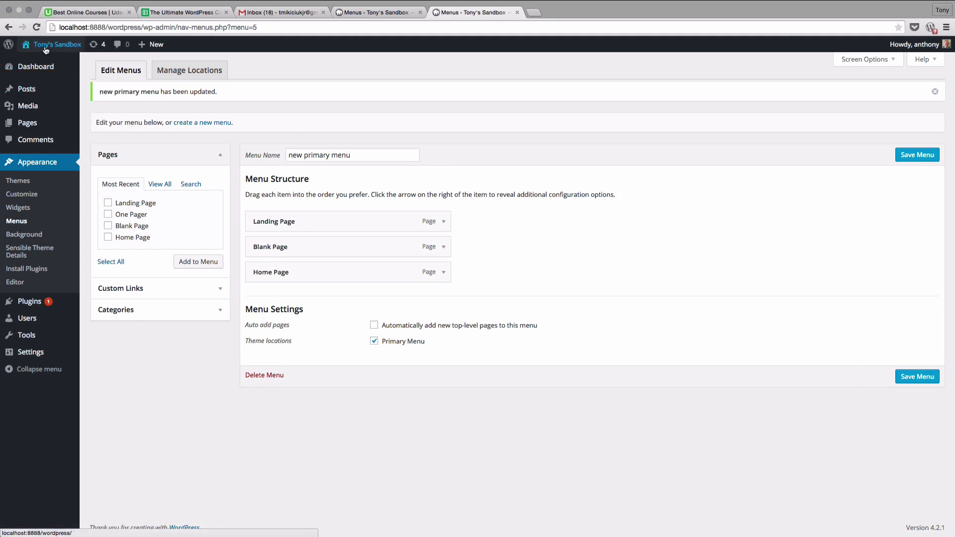
# Step: View the live site in a new tab to check the header menu, then return to the editor
pyautogui.rightClick(45, 49)
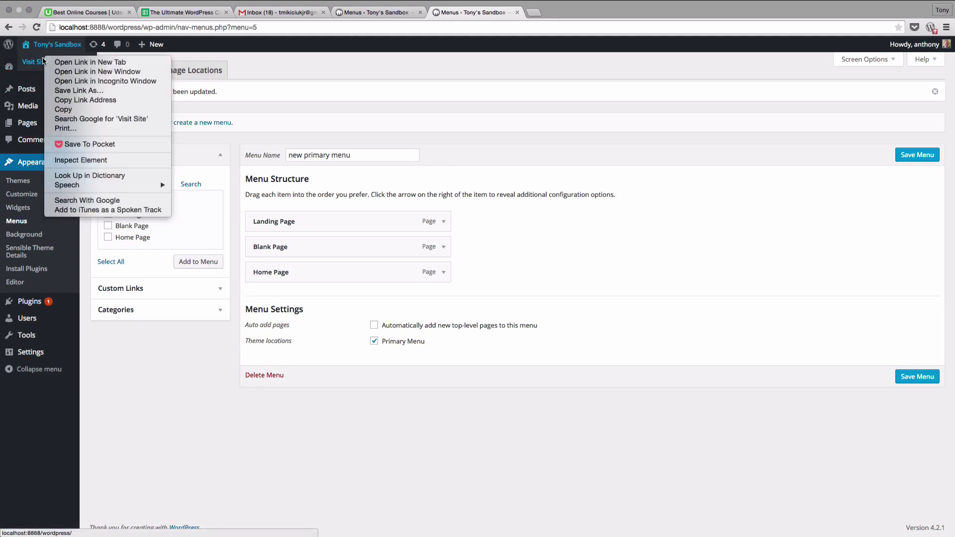
pyautogui.click(79, 57)
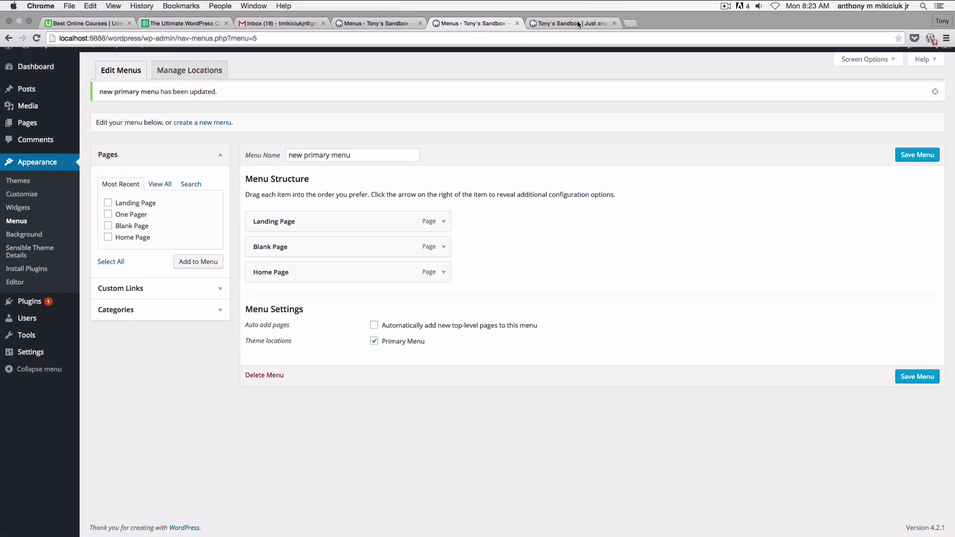
pyautogui.click(576, 23)
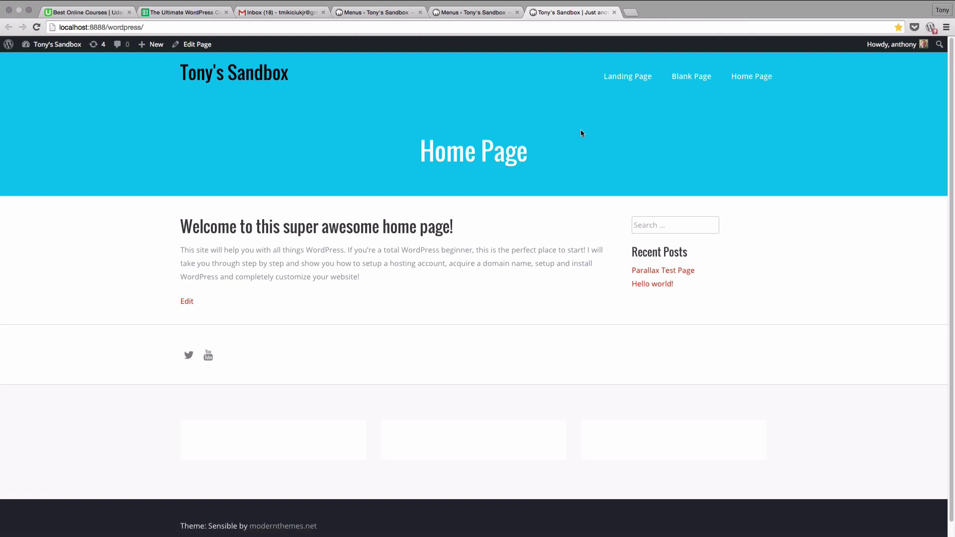
pyautogui.click(478, 13)
pyautogui.click(175, 290)
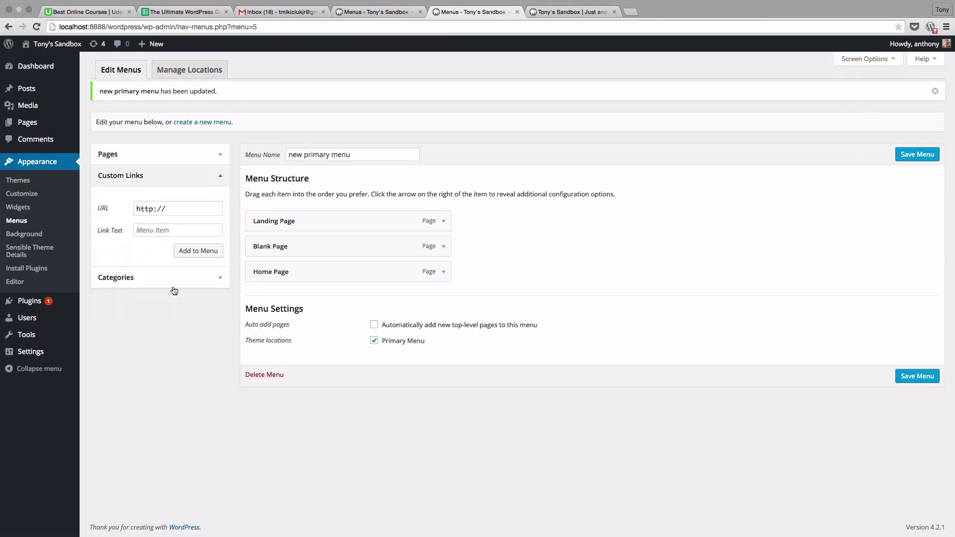
pyautogui.click(178, 230)
pyautogui.click(192, 212)
pyautogui.write('Google')
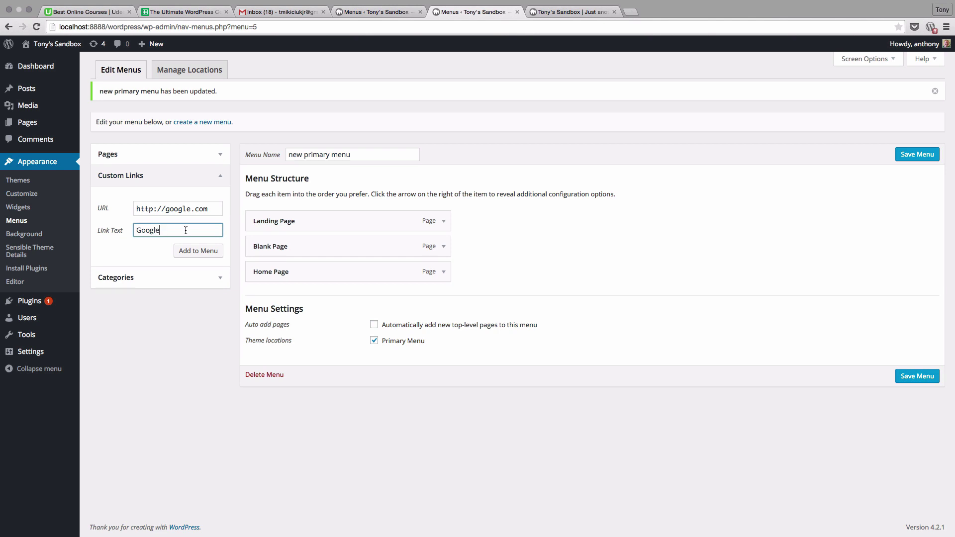
pyautogui.click(198, 251)
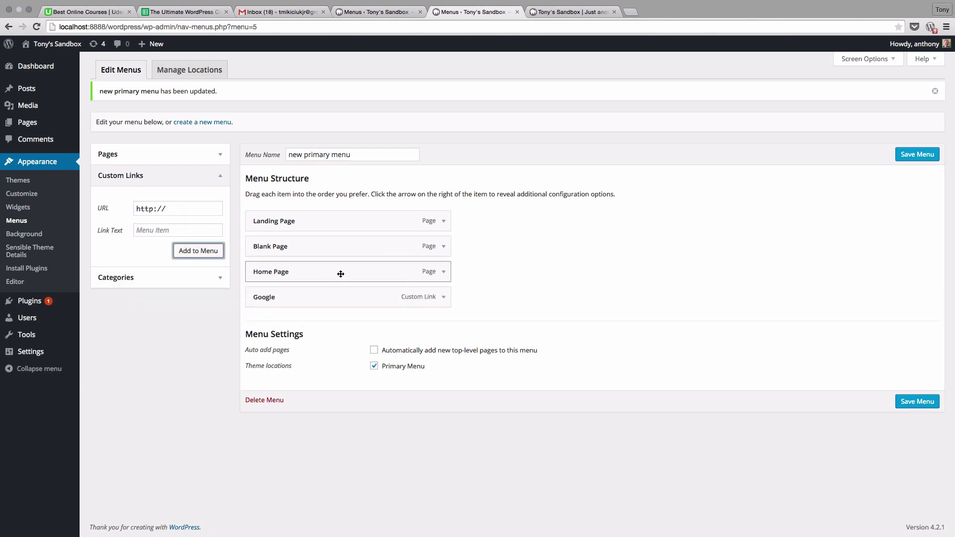
# Step: Reorder the menu to Home Page, Blank Page, Landing Page, Google
pyautogui.moveTo(341, 274); pyautogui.dragTo(331, 222)
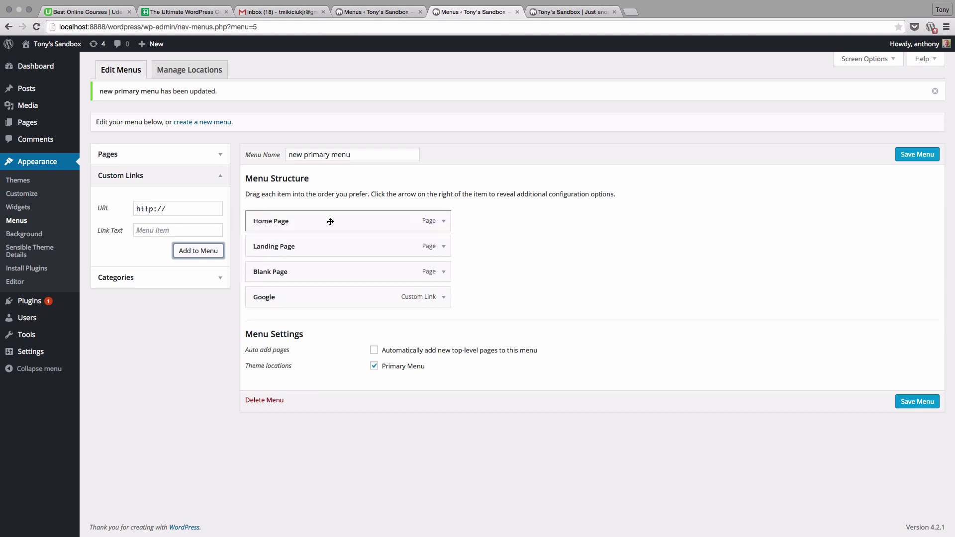
pyautogui.moveTo(304, 272); pyautogui.dragTo(300, 245)
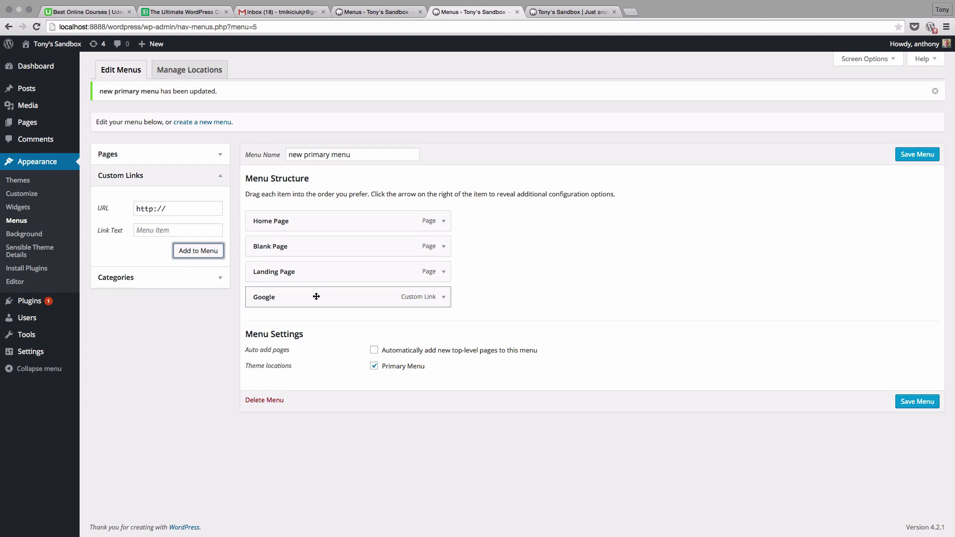
# Step: Save the reordered menu, reload the live site to confirm it, and return to the editor
pyautogui.click(916, 155)
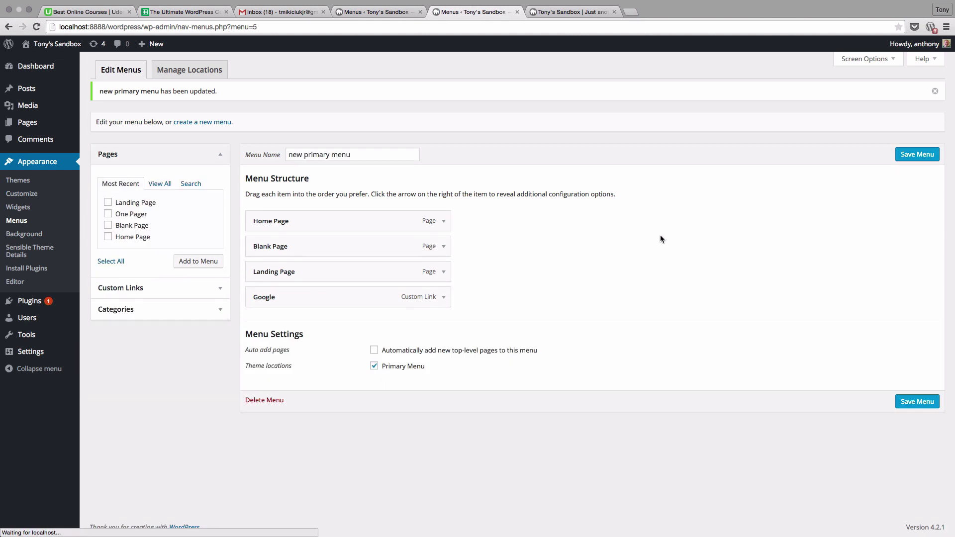
pyautogui.click(567, 13)
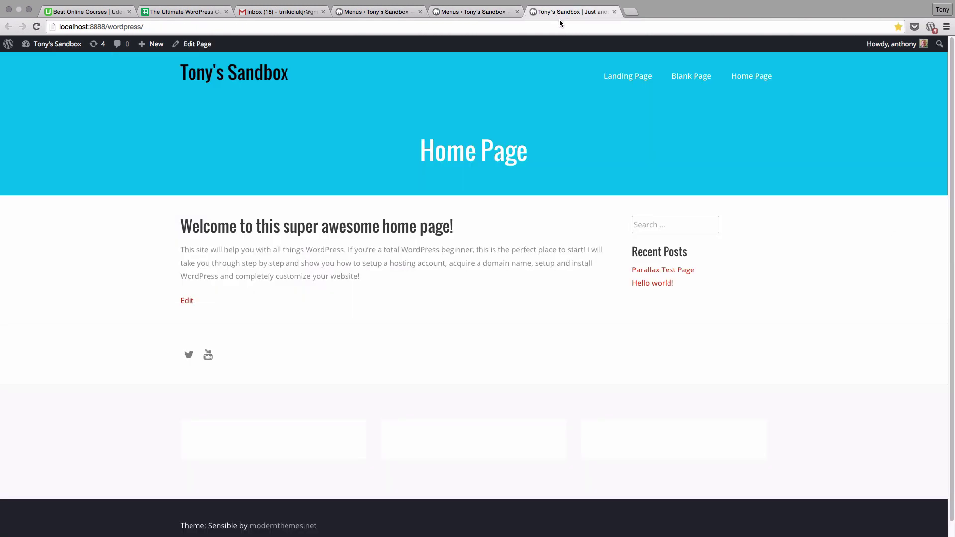
pyautogui.press('super+r')
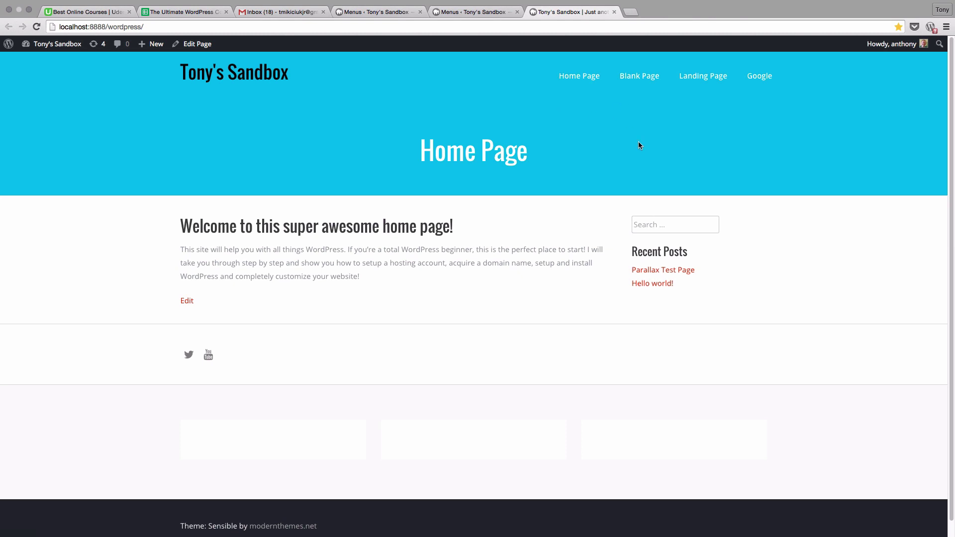
pyautogui.click(472, 11)
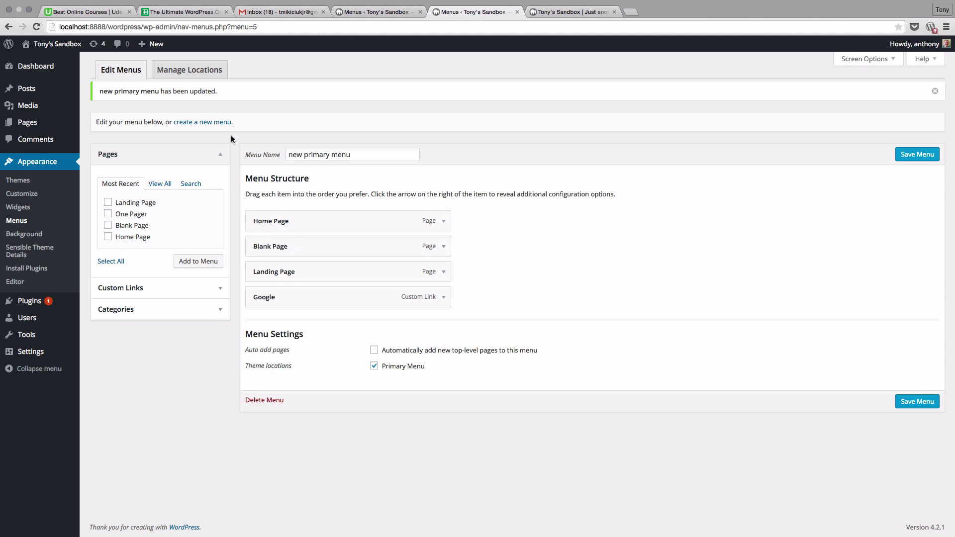
# Step: Create '2nd menu' containing Landing Page and One Pager, and save it
pyautogui.click(201, 122)
pyautogui.write('2nd menu')
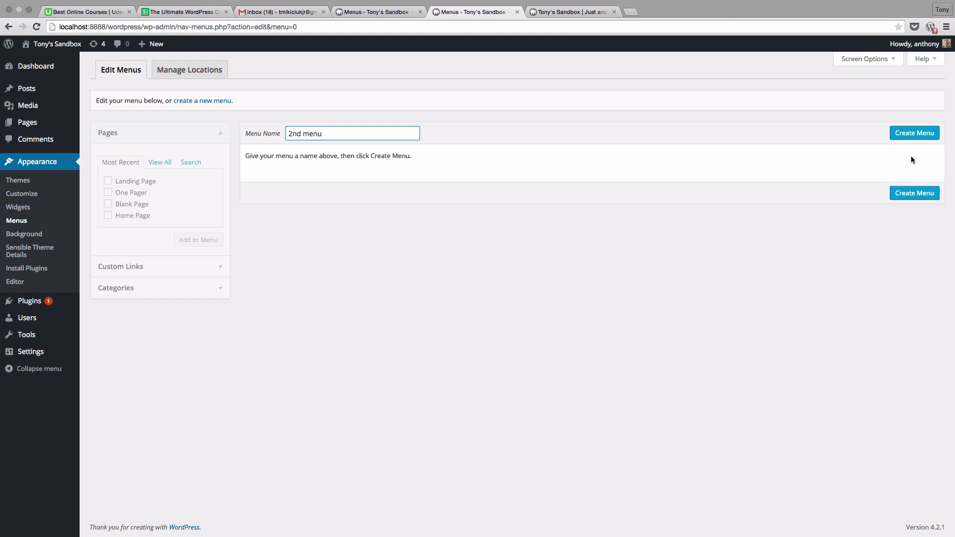
pyautogui.click(914, 133)
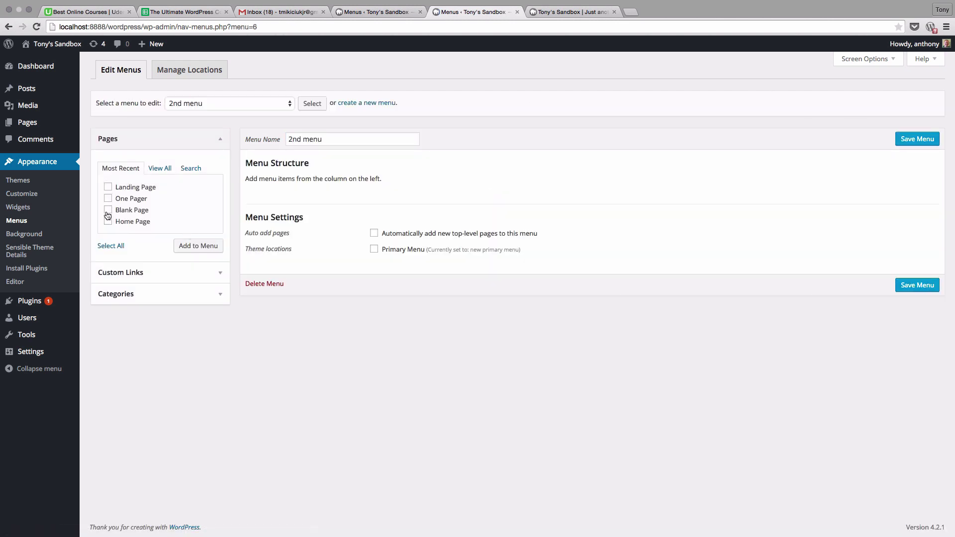
pyautogui.click(126, 190)
pyautogui.click(198, 246)
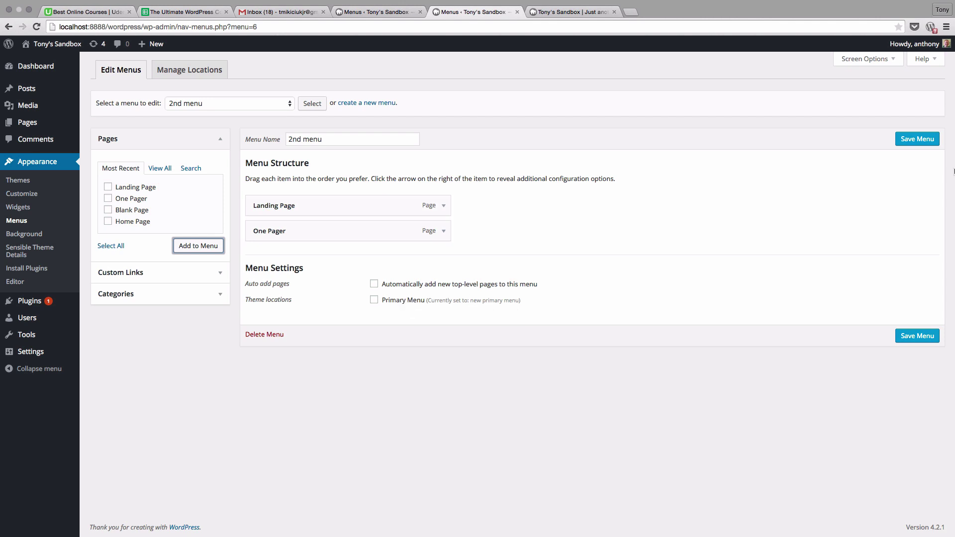
pyautogui.click(917, 139)
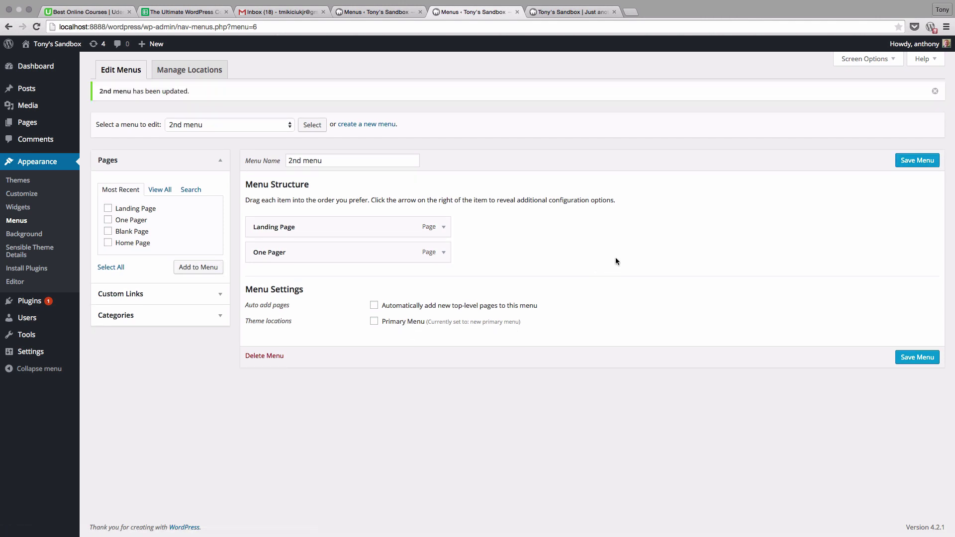
# Step: Place a Custom Menu widget in the Sidebar and set its menu to '2nd menu'
pyautogui.click(18, 208)
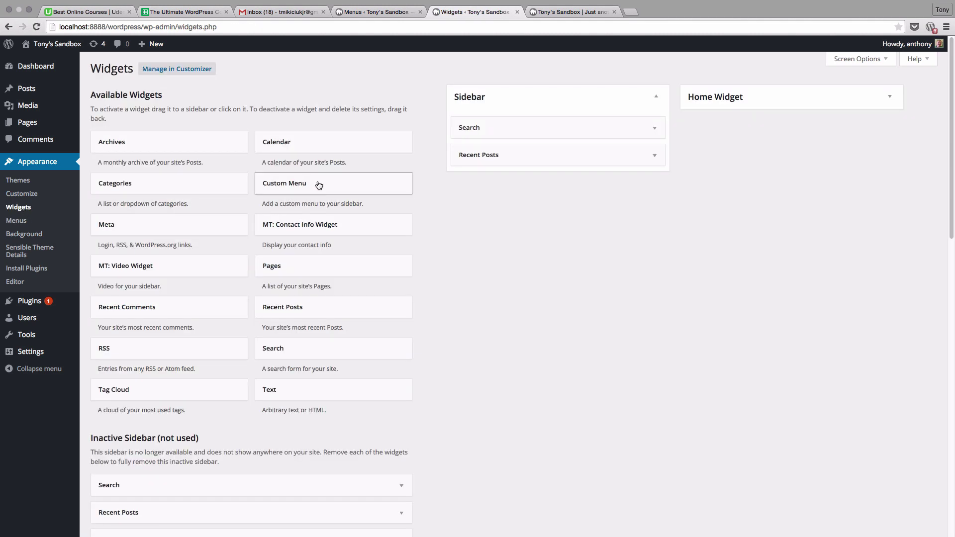
pyautogui.moveTo(318, 185)
pyautogui.mouseDown()
pyautogui.moveTo(538, 158)
pyautogui.moveTo(538, 179)
pyautogui.mouseUp()
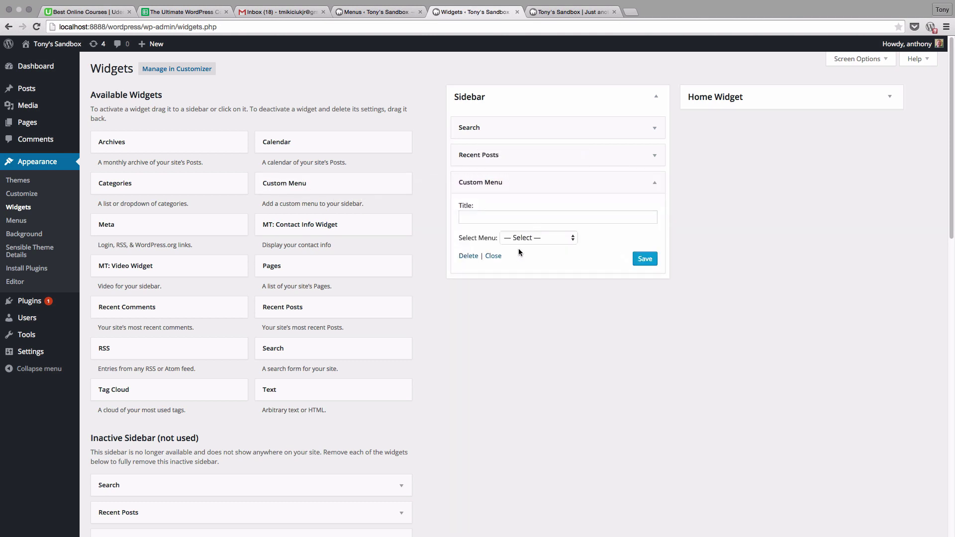
pyautogui.click(539, 239)
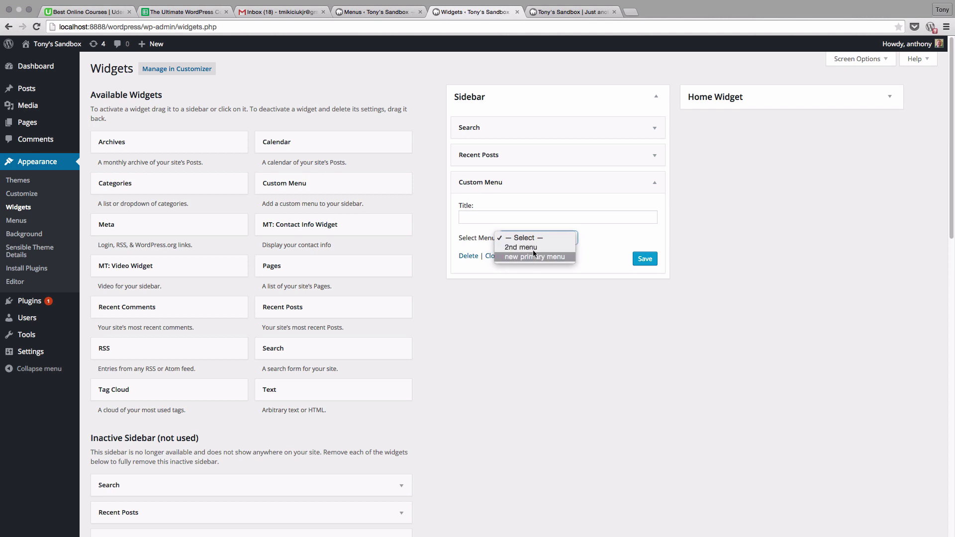
pyautogui.click(538, 247)
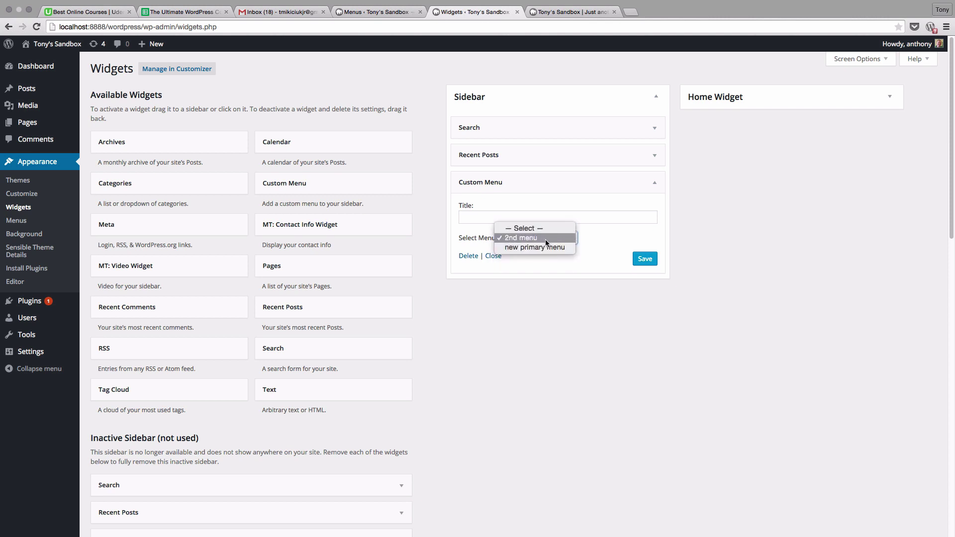
pyautogui.click(502, 238)
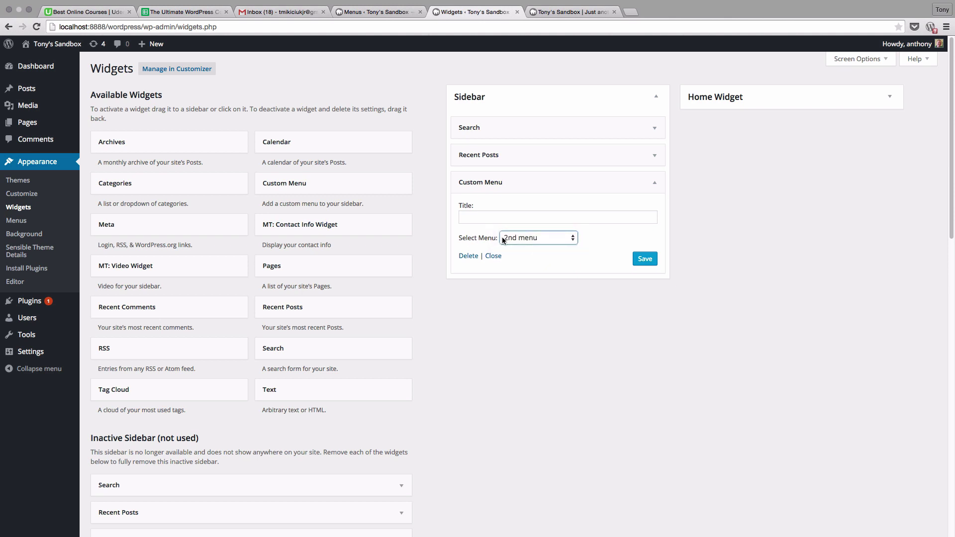
pyautogui.click(520, 238)
pyautogui.click(520, 239)
# Step: Title the widget 'YouTube Videos' and save it
pyautogui.click(599, 215)
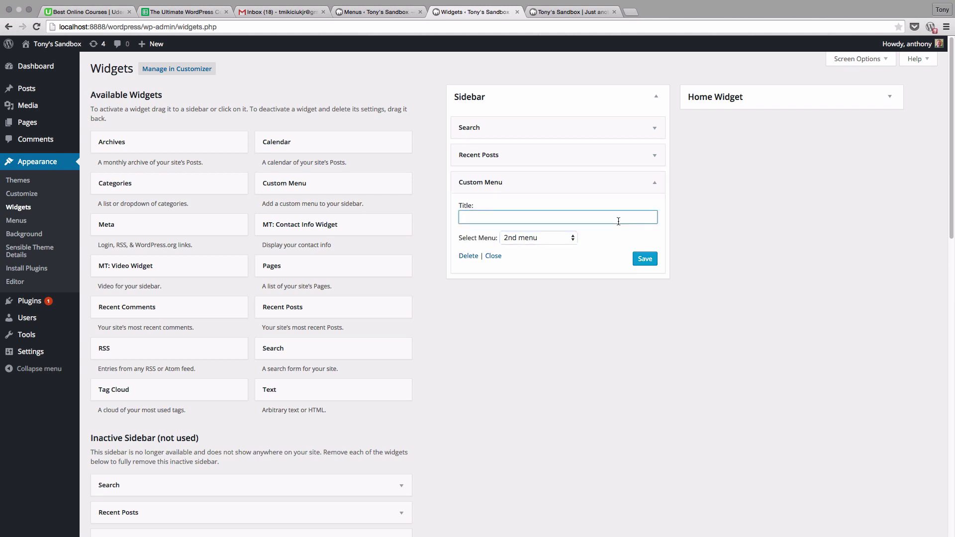
pyautogui.write('You')
pyautogui.write('Tube Video')
pyautogui.write('s')
pyautogui.click(645, 259)
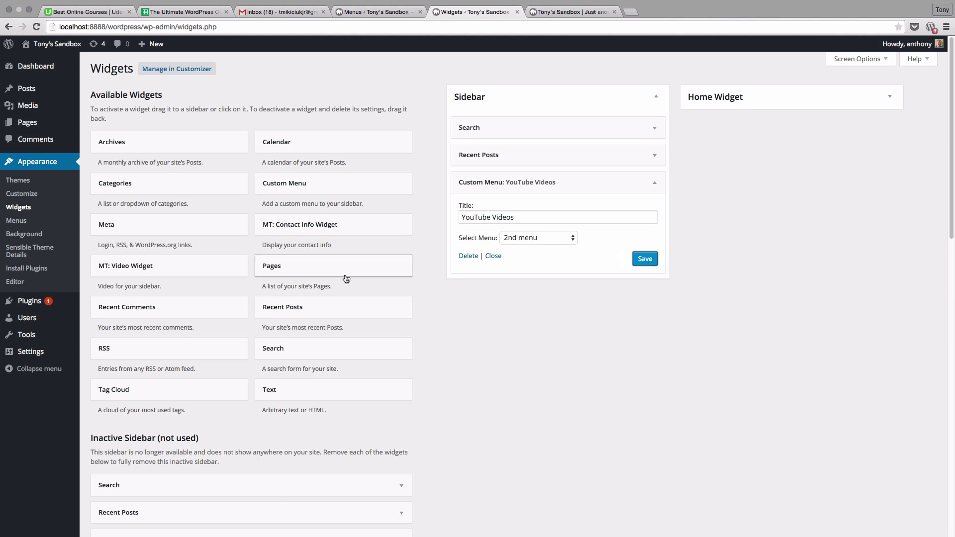
# Step: Reload the live site to show the YouTube Videos sidebar section
pyautogui.click(567, 12)
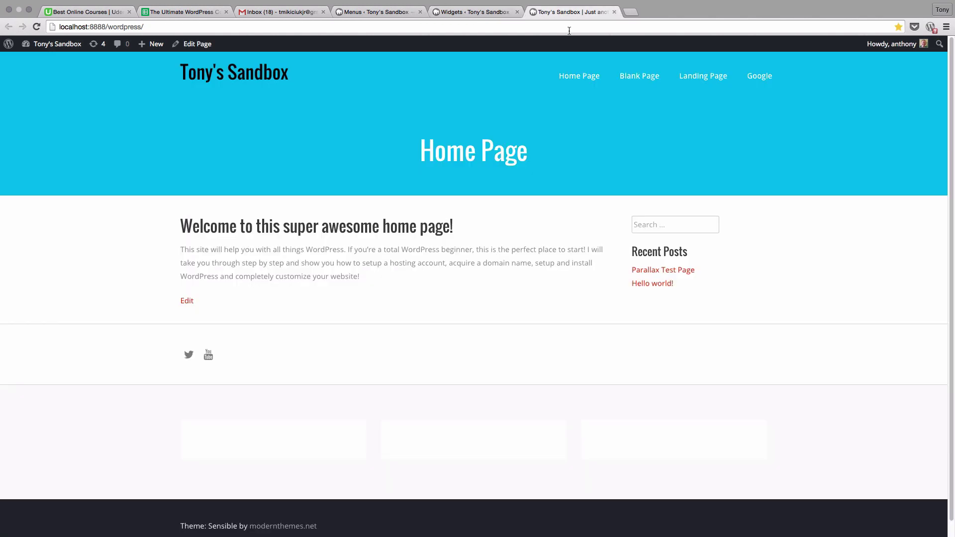
pyautogui.press('F5')
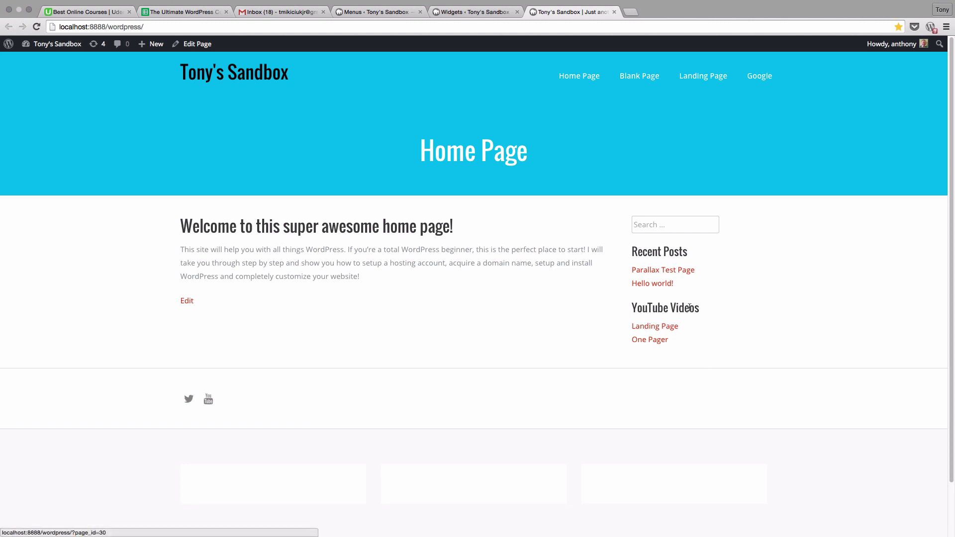